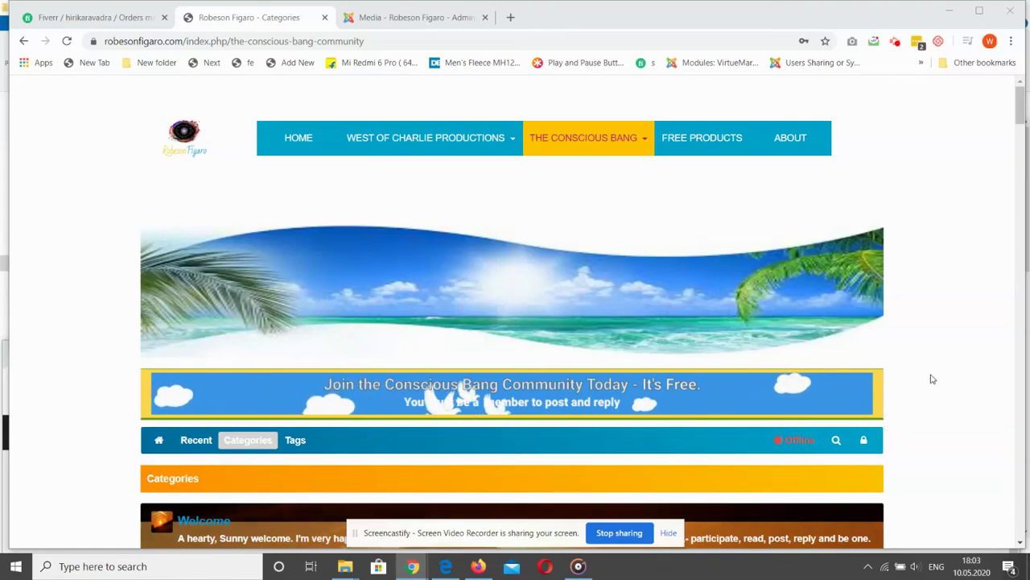
{"action": "scroll", "coordinate": [933, 378], "scroll_direction": "down", "scroll_amount": 1}
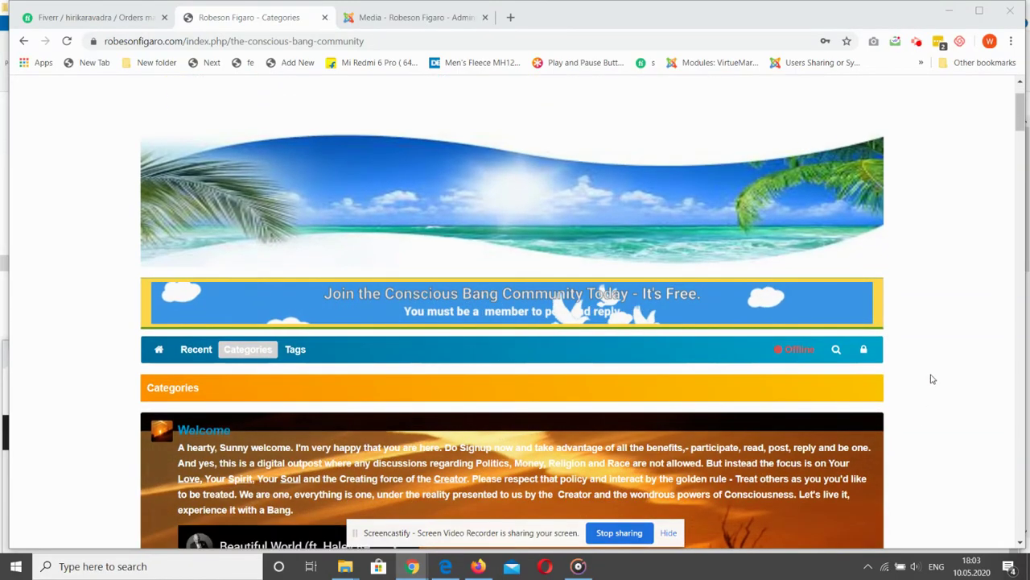
{"action": "scroll", "coordinate": [932, 378], "scroll_direction": "up", "scroll_amount": 1}
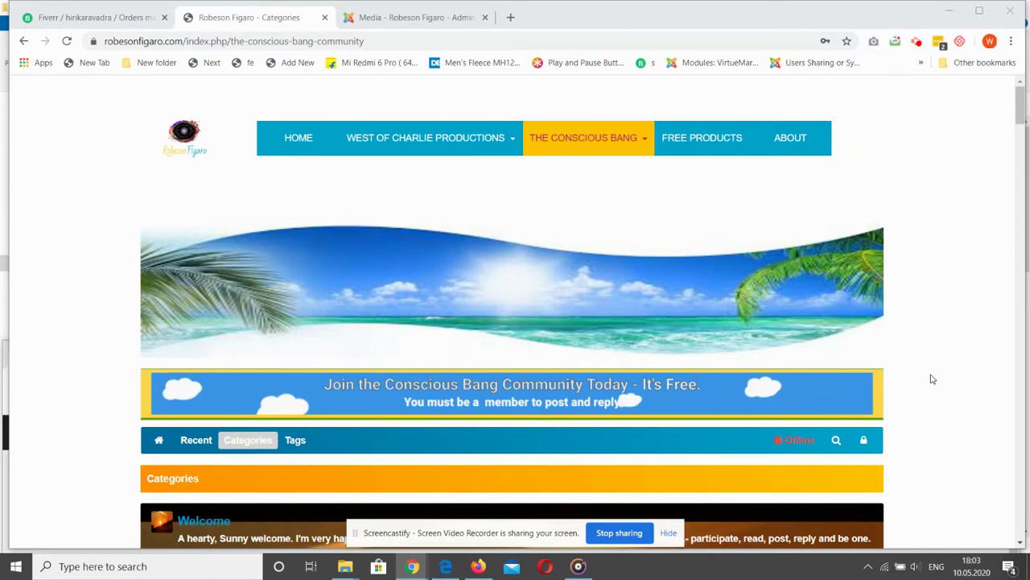
{"action": "scroll", "coordinate": [932, 378], "scroll_direction": "down", "scroll_amount": 1}
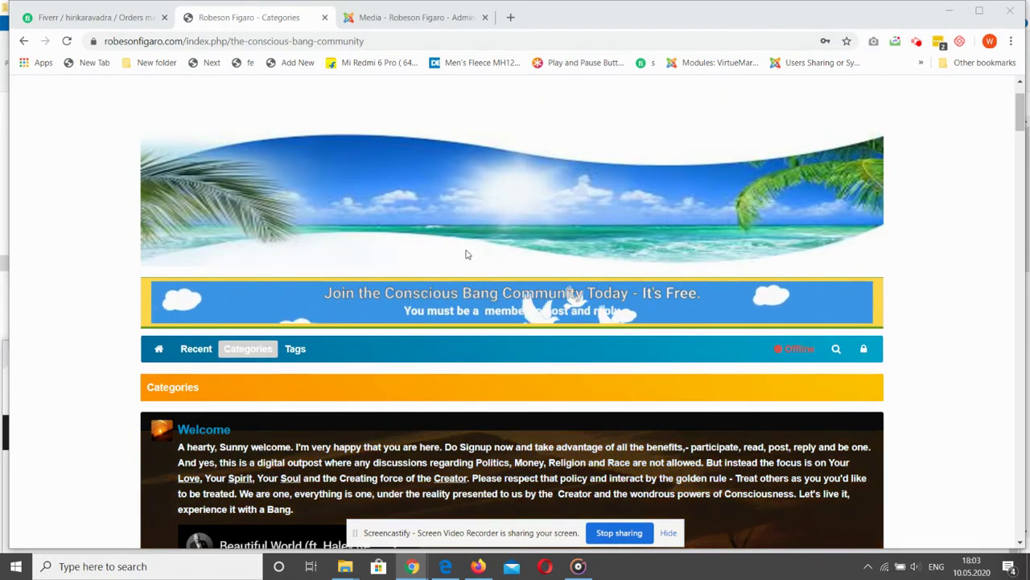
{"action": "scroll", "coordinate": [465, 255], "scroll_direction": "up", "scroll_amount": 1}
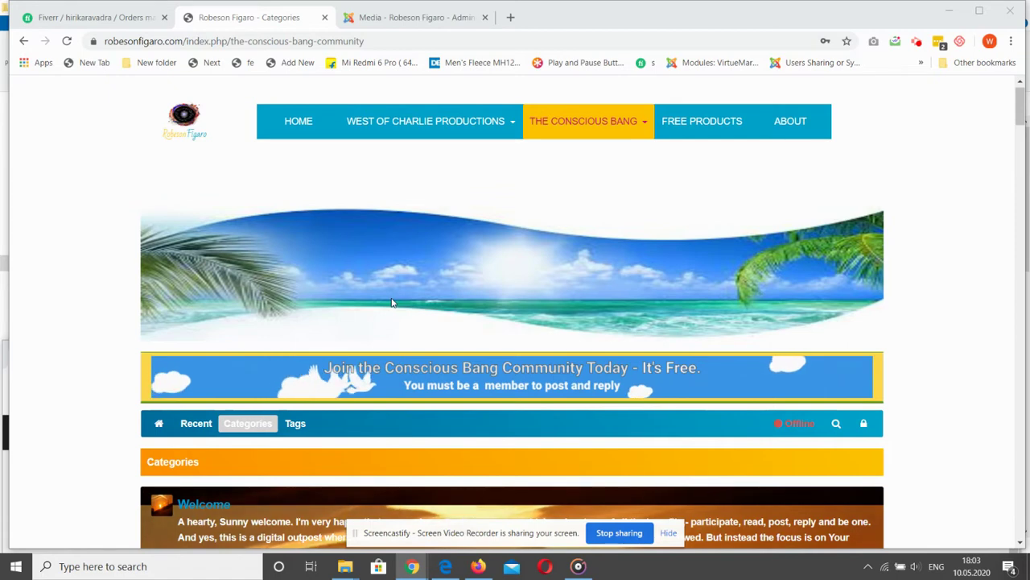
Step: Revisit the Joomla media manager, then reload the community page for the Collective Consciousness banner
{"action": "left_click", "coordinate": [390, 20]}
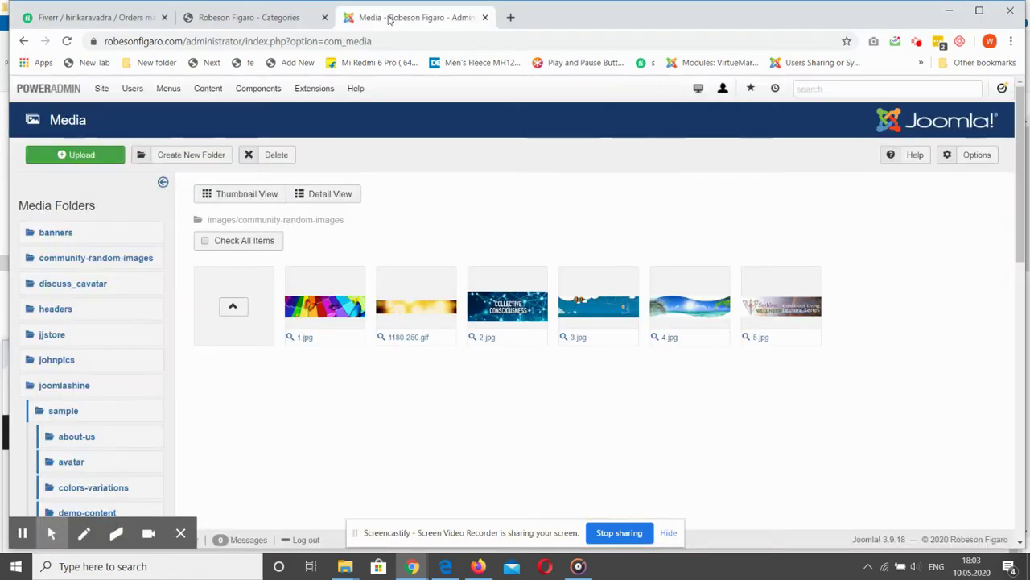
{"action": "left_click", "coordinate": [207, 90]}
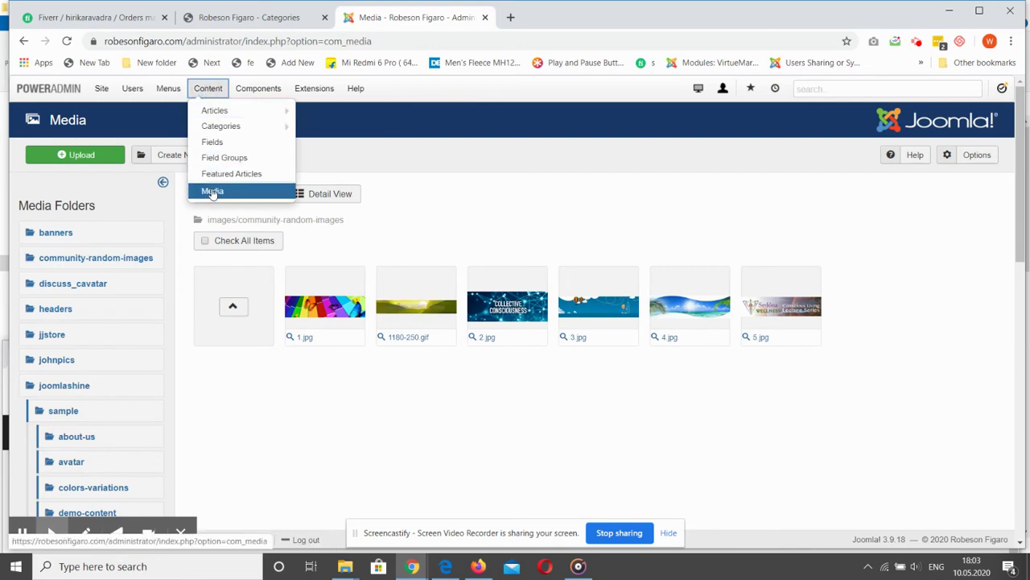
{"action": "left_click", "coordinate": [213, 192]}
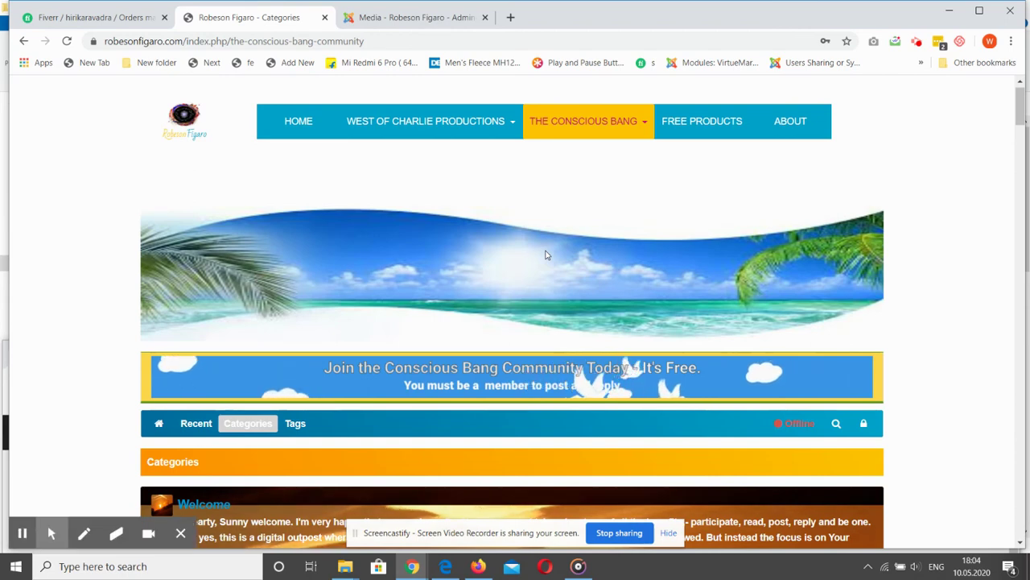
{"action": "left_click", "coordinate": [68, 42]}
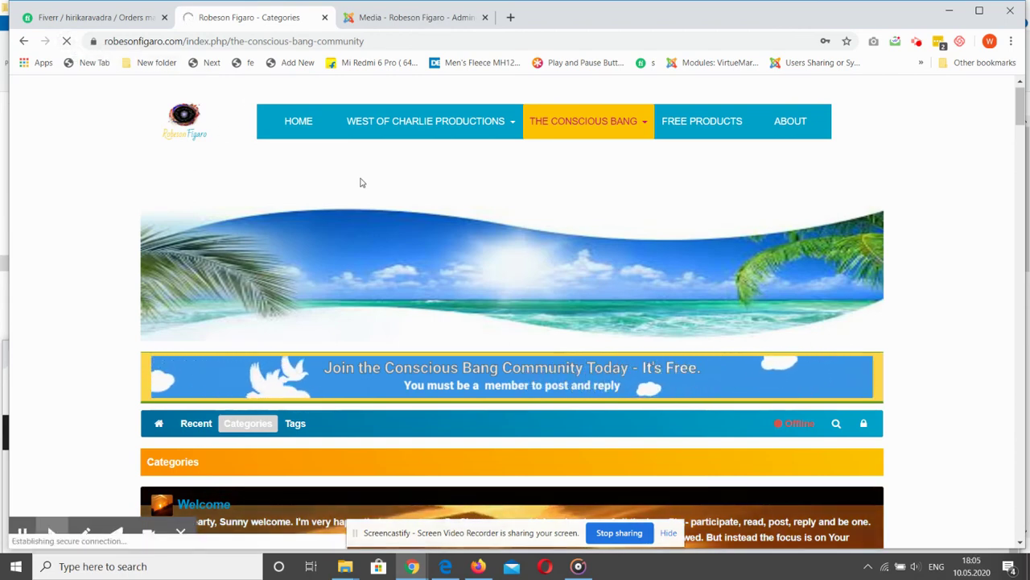